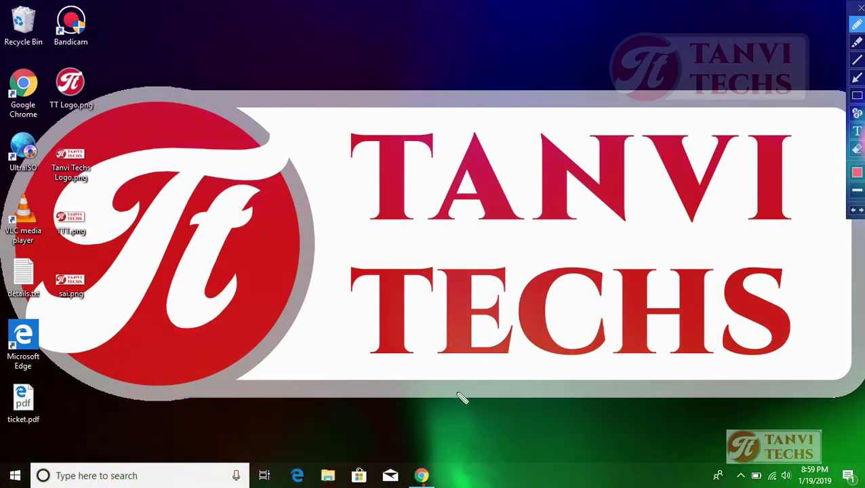
# Step: Switch back to the Chrome window showing the 'tanvi techs' YouTube search results
pyautogui.hotkey('alt', 'Tab')
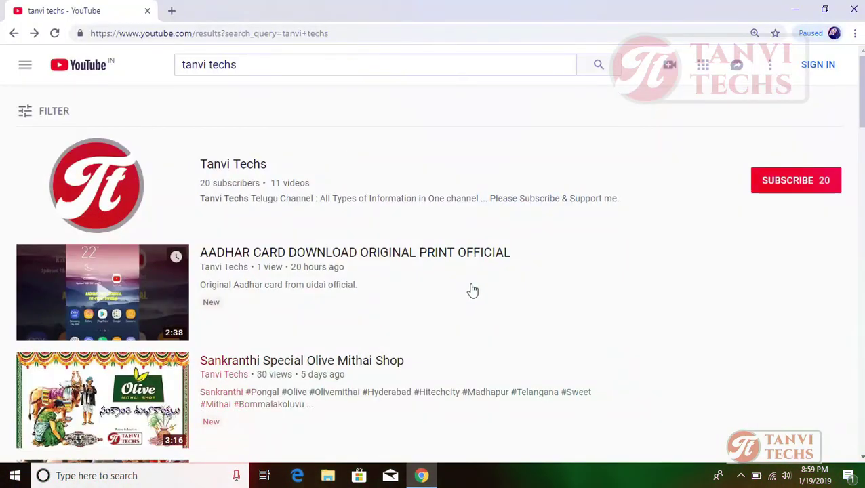
# Step: Resubmit the 'tanvi techs' search from the YouTube search box
pyautogui.click(265, 64)
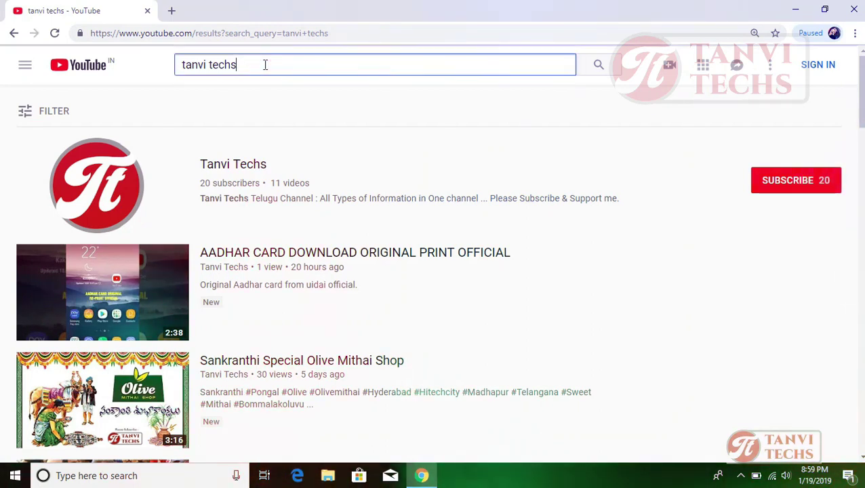
pyautogui.press('Return')
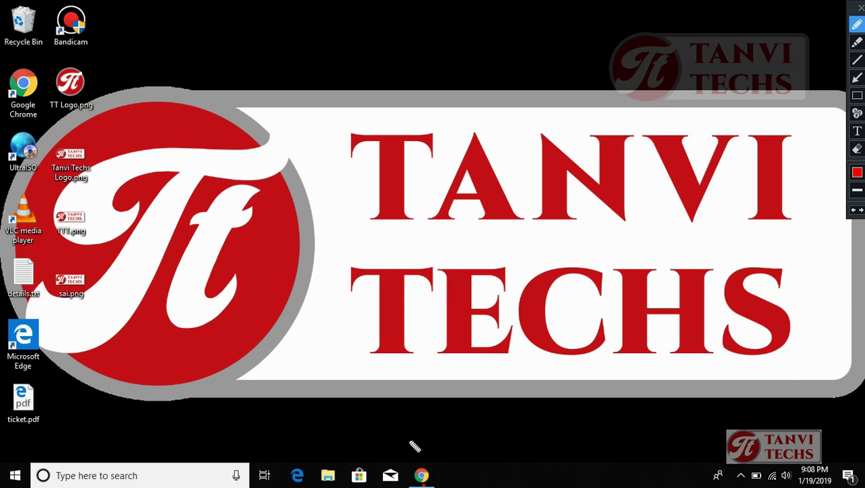
# Step: Switch to the Chrome window with the uidai.gov.in home page tab
pyautogui.hotkey('alt', 'Tab')
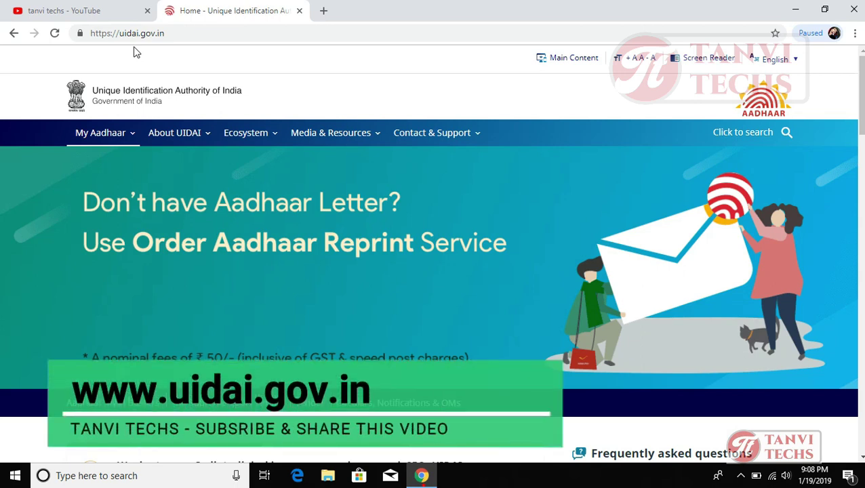
# Step: Open the Order Aadhaar Reprint service page from the UIDAI My Aadhaar menu
pyautogui.click(193, 36)
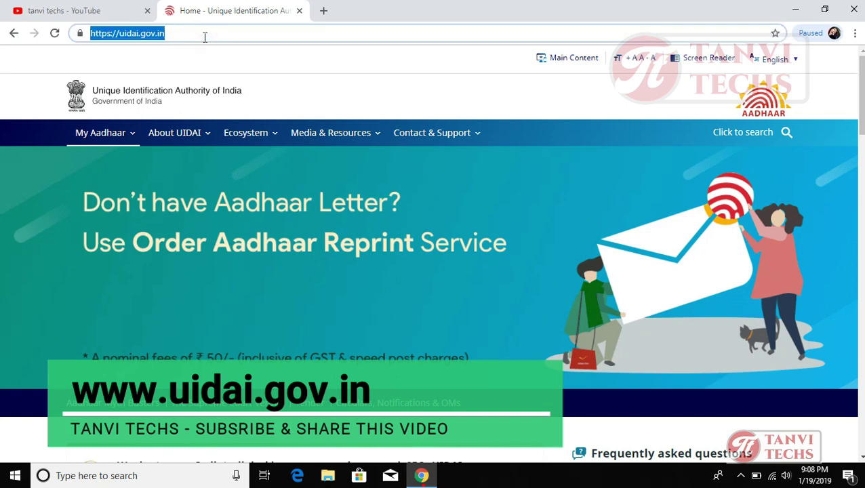
pyautogui.click(205, 37)
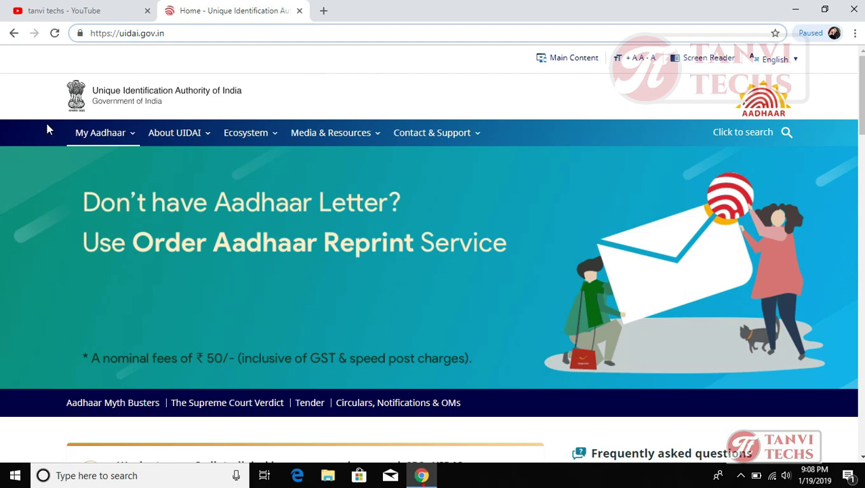
pyautogui.moveTo(111, 139)
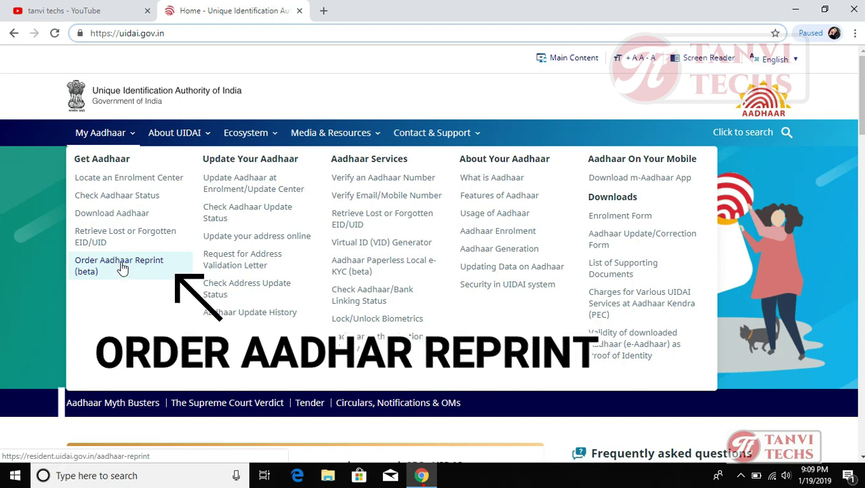
pyautogui.click(122, 268)
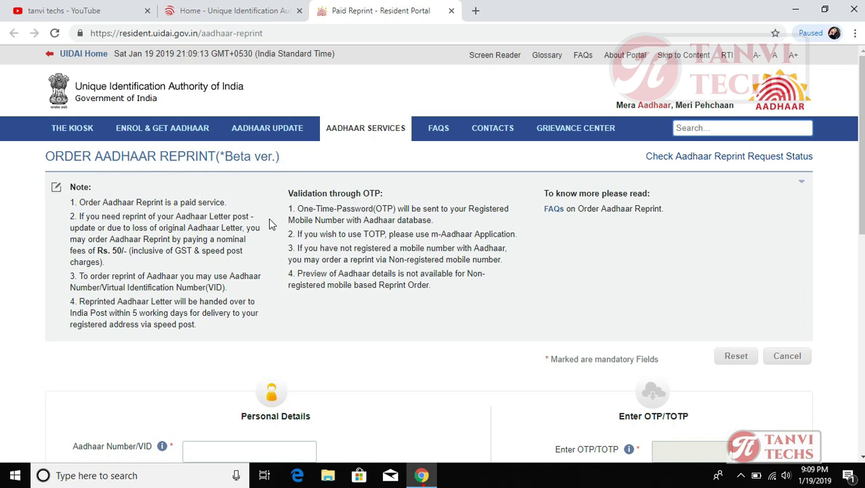
# Step: Enter the Aadhaar number and the displayed security code, and tick the non-registered mobile option
pyautogui.scroll(-2, 320, 205)
pyautogui.scroll(-2, 336, 180)
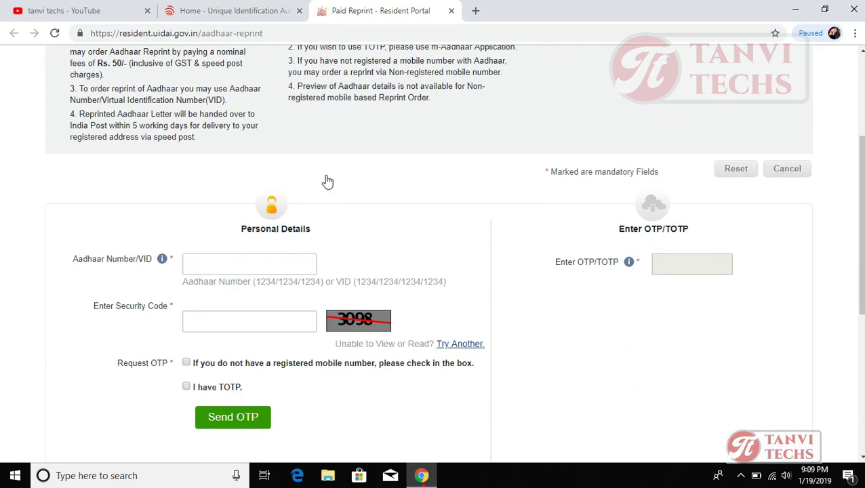
pyautogui.scroll(-1, 416, 197)
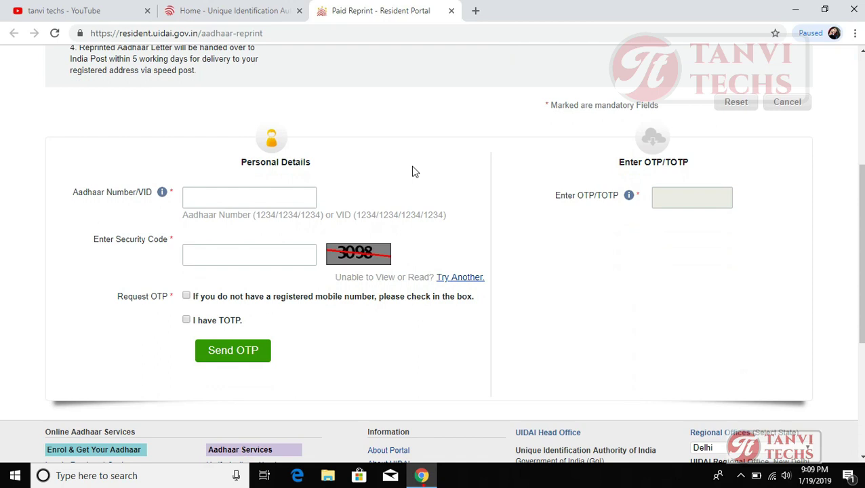
pyautogui.click(202, 198)
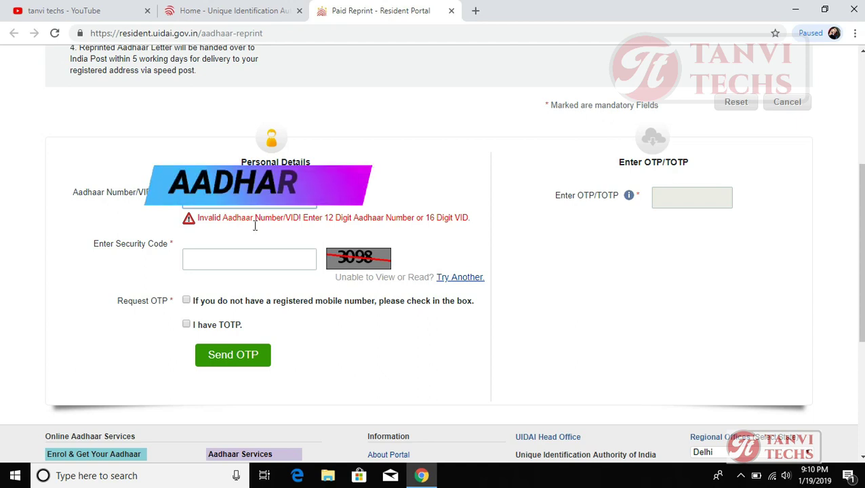
pyautogui.click(255, 264)
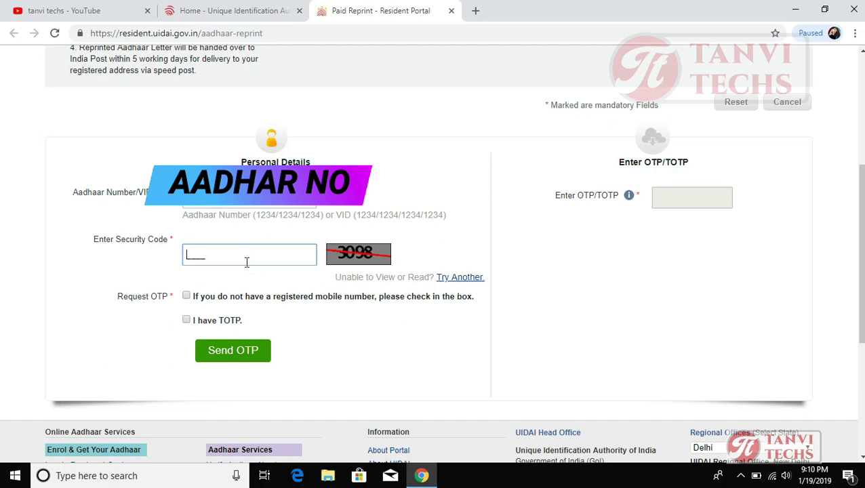
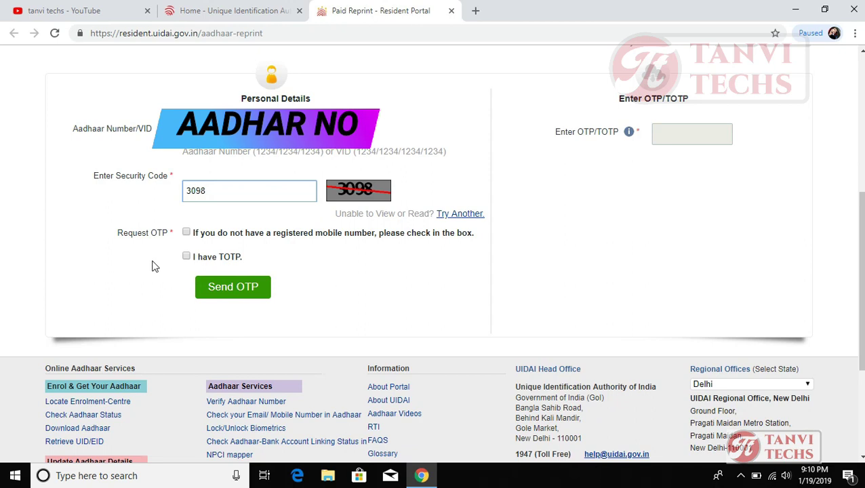
pyautogui.click(188, 234)
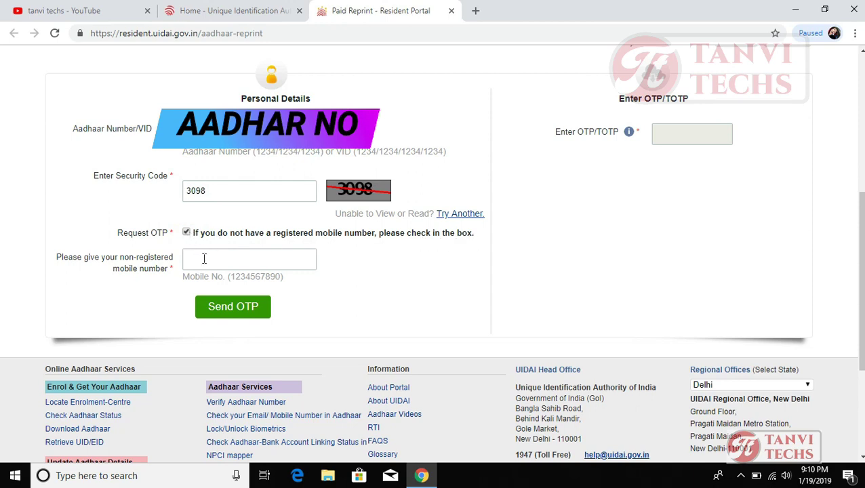
# Step: Fill in the non-registered mobile number field to request the OTP
pyautogui.click(230, 263)
pyautogui.write('8491')
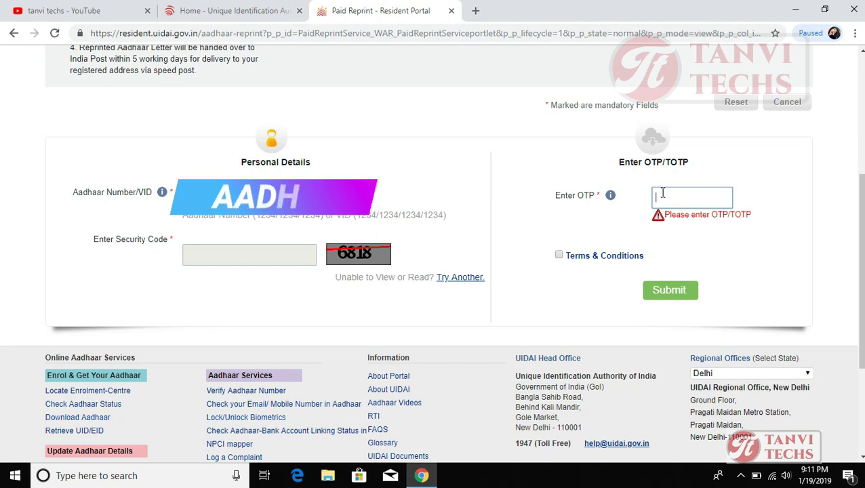
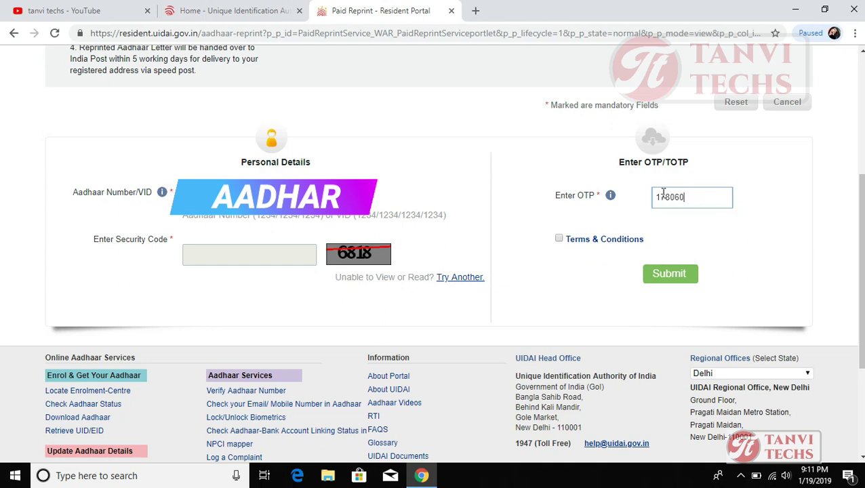
# Step: Enter the received OTP, accept the Terms & Conditions, and submit the reprint request
pyautogui.click(559, 241)
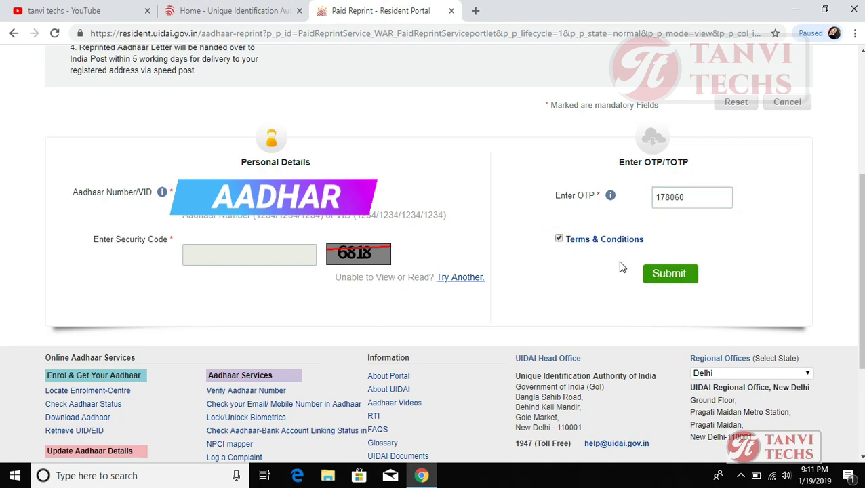
pyautogui.click(675, 280)
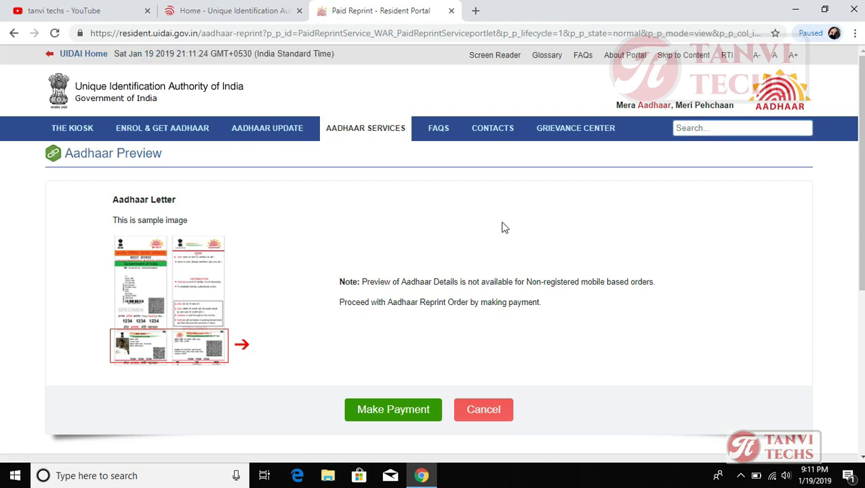
# Step: Choose Make Payment on the Aadhaar Preview page to reach PayU for Rs. 50.00
pyautogui.scroll(-1, 502, 228)
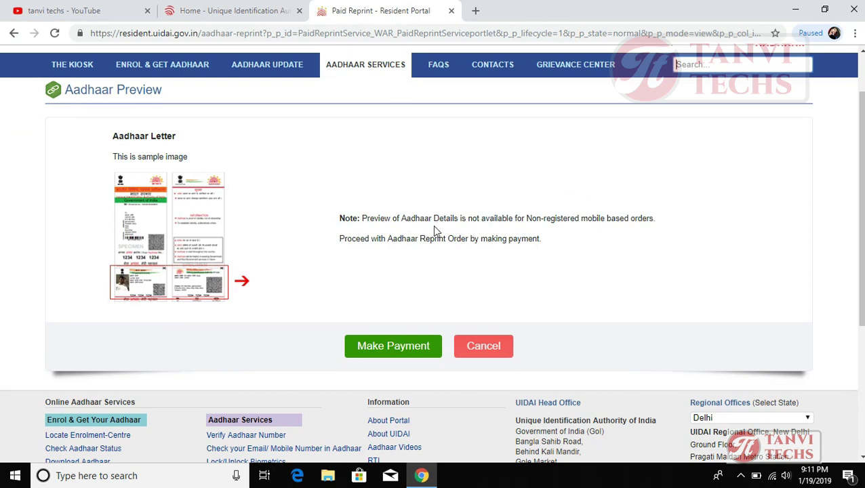
pyautogui.scroll(-1, 389, 232)
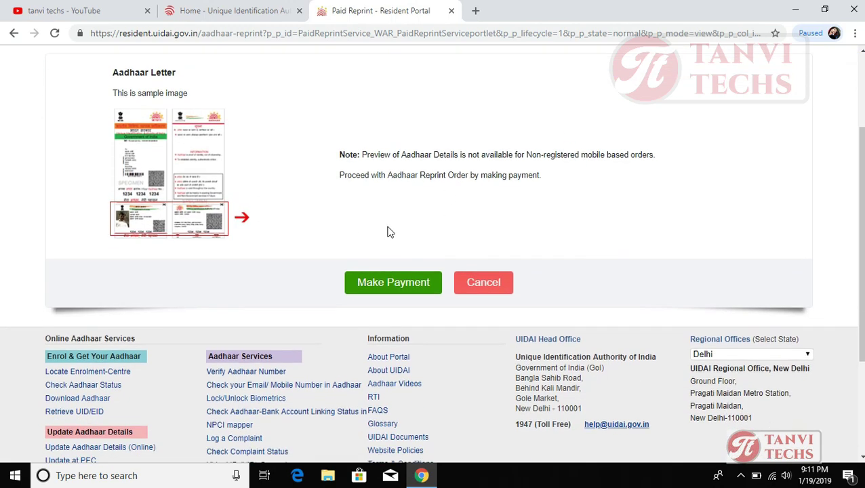
pyautogui.click(392, 288)
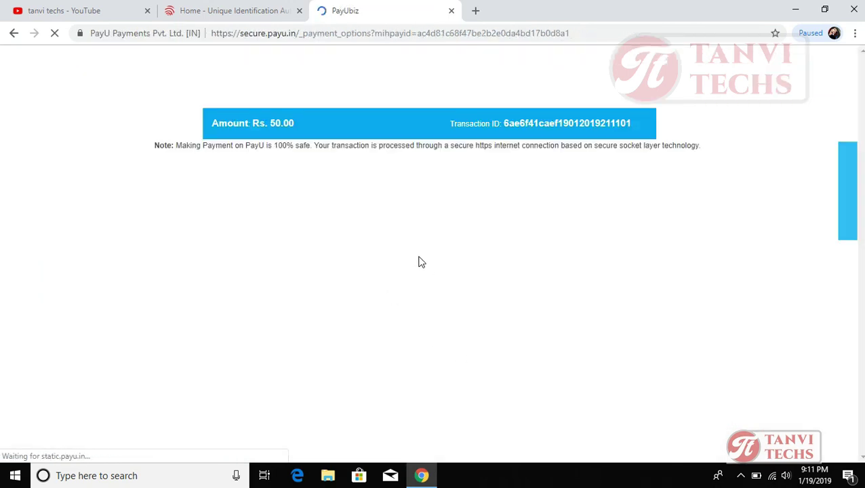
# Step: Select Debit Card and view its card-type list without choosing a type
pyautogui.scroll(-1, 298, 182)
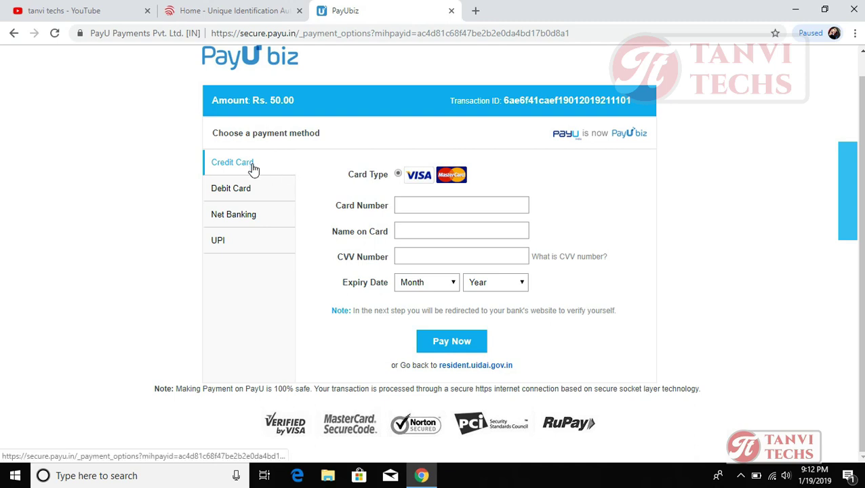
pyautogui.click(244, 189)
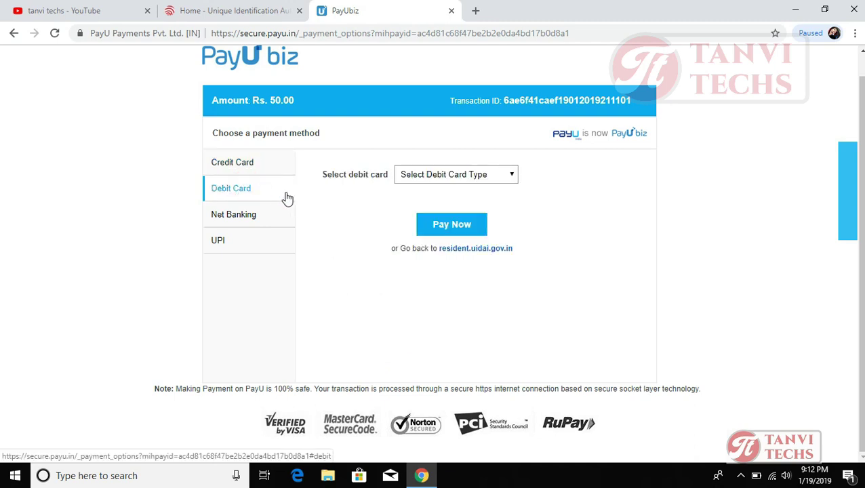
pyautogui.click(457, 176)
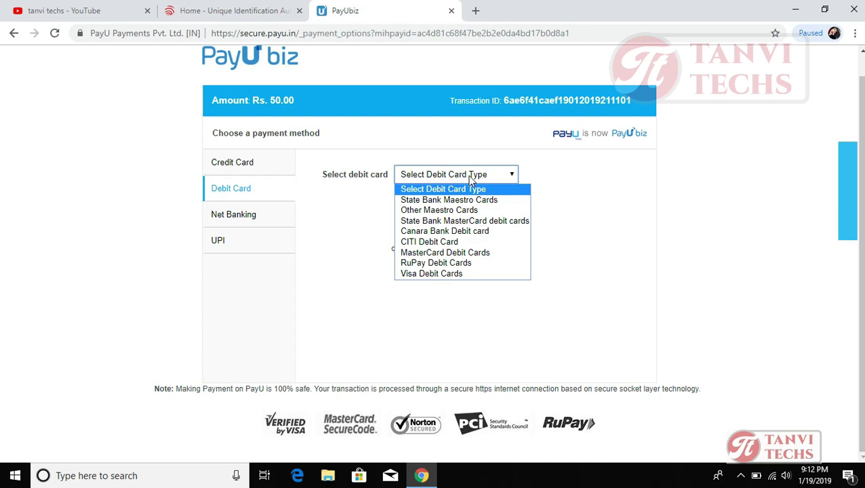
pyautogui.click(467, 178)
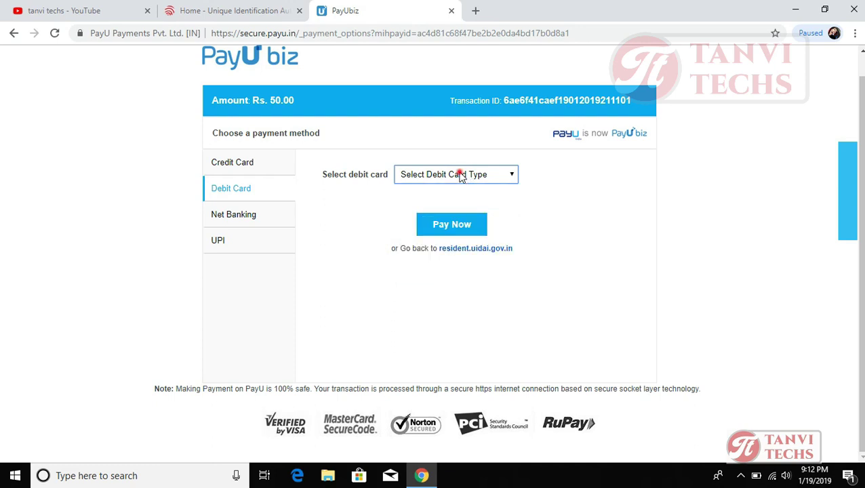
# Step: Browse the Net Banking bank list and UPI option, then return to Debit Card
pyautogui.click(242, 223)
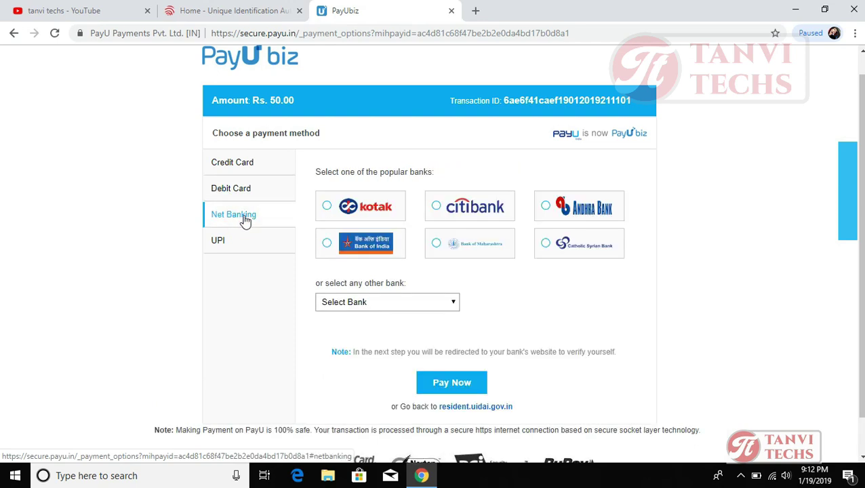
pyautogui.click(401, 304)
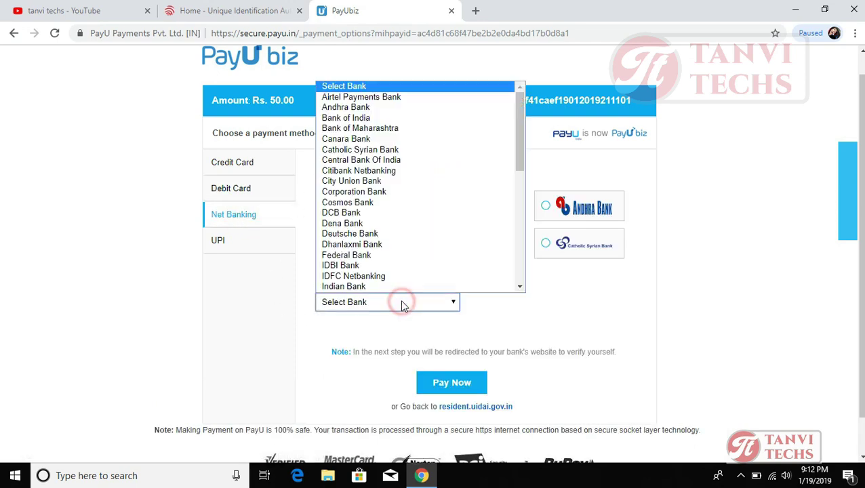
pyautogui.scroll(-8, 390, 203)
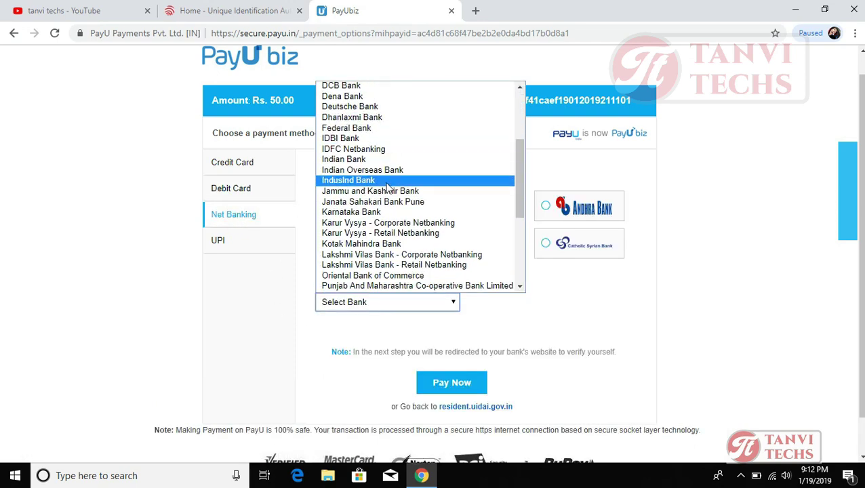
pyautogui.scroll(-2, 386, 224)
pyautogui.scroll(10, 392, 237)
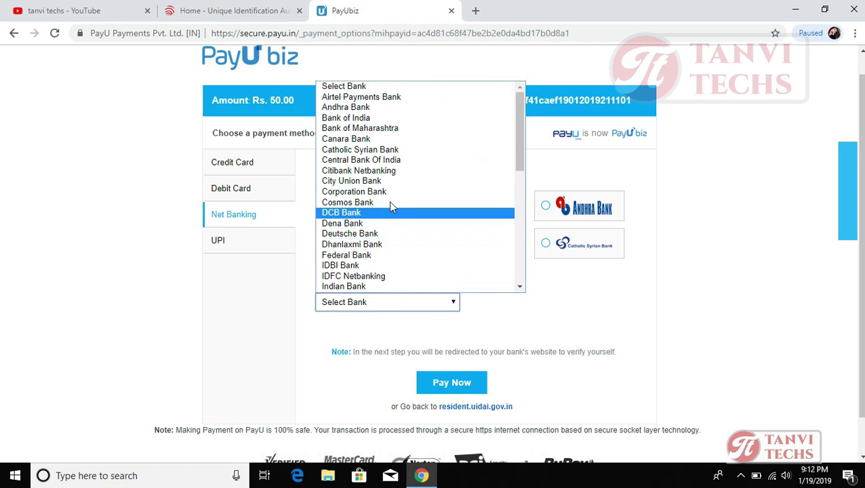
pyautogui.click(273, 299)
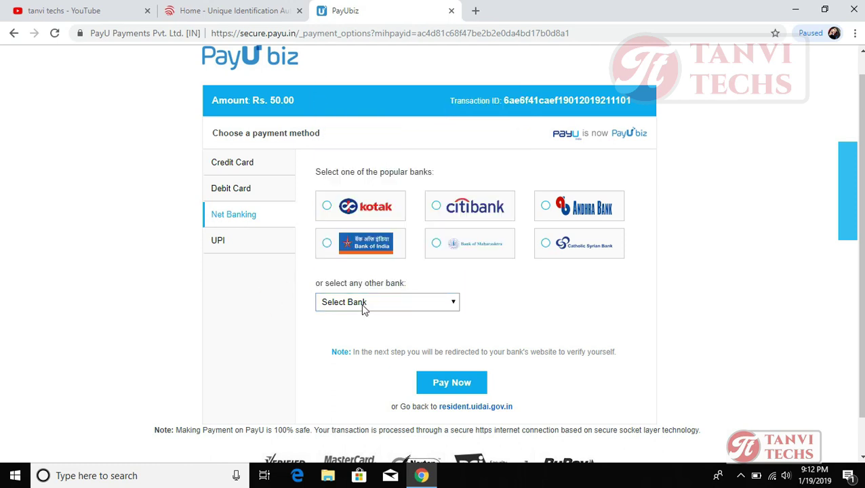
pyautogui.click(221, 241)
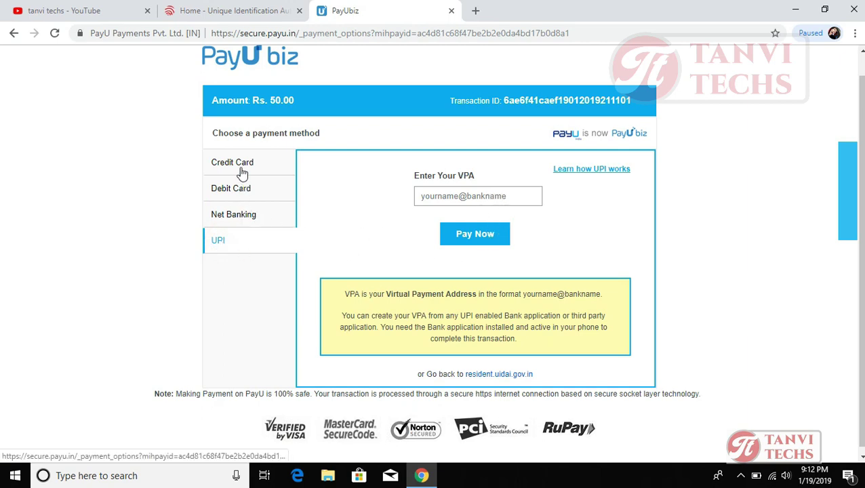
pyautogui.click(246, 188)
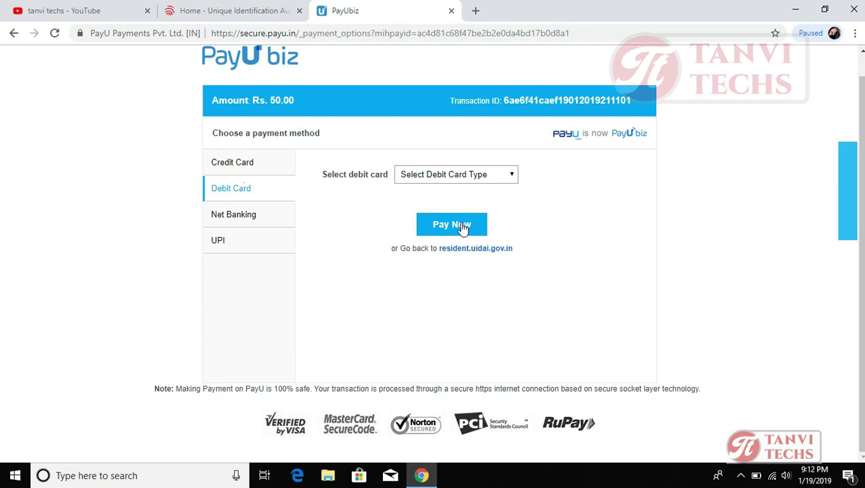